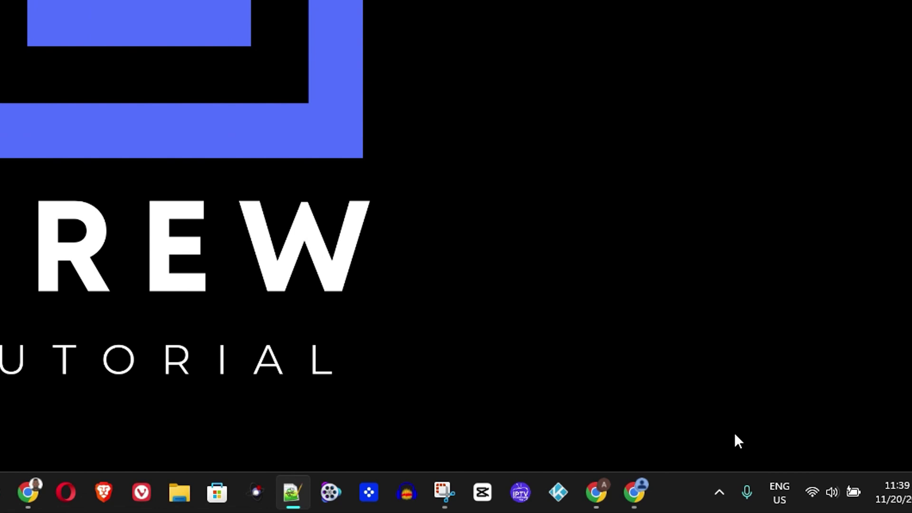
- Open a new Chrome window and go to the Chrome Web Store from the Extensions menu
click(553, 482)
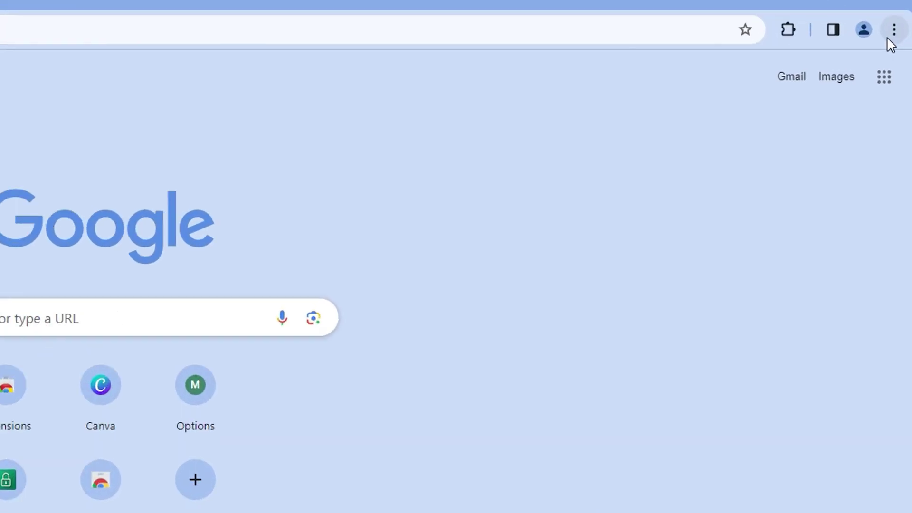
click(894, 31)
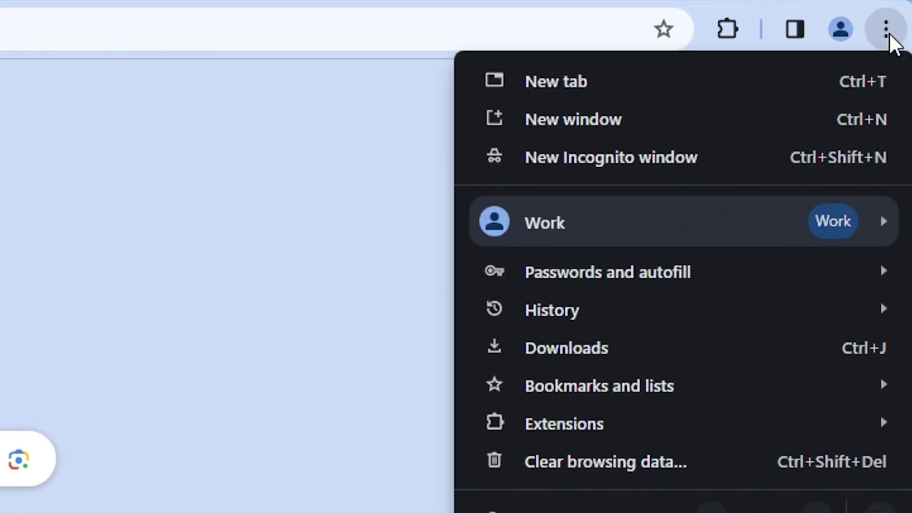
mouse_move(568, 422)
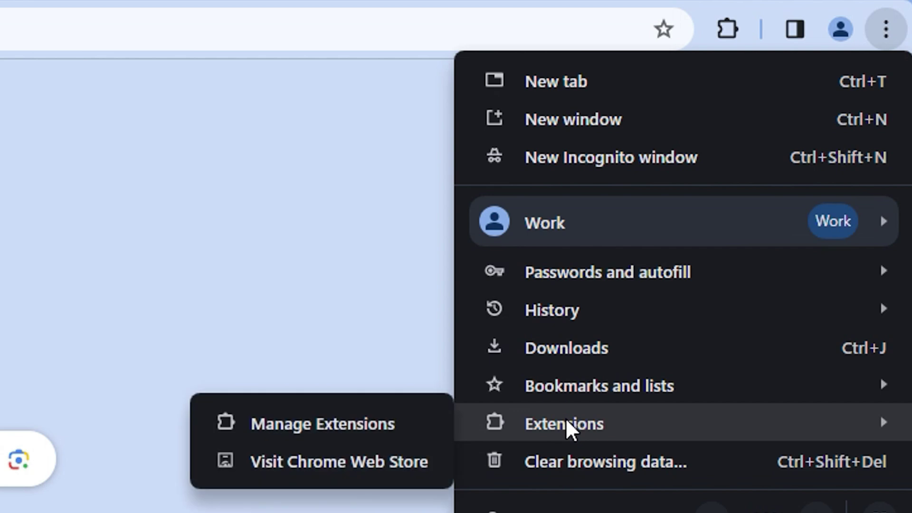
click(295, 475)
- Search the Web Store for 'screen recorder' and add the Scrnli extension to Chrome
click(684, 55)
text(screen recorder)
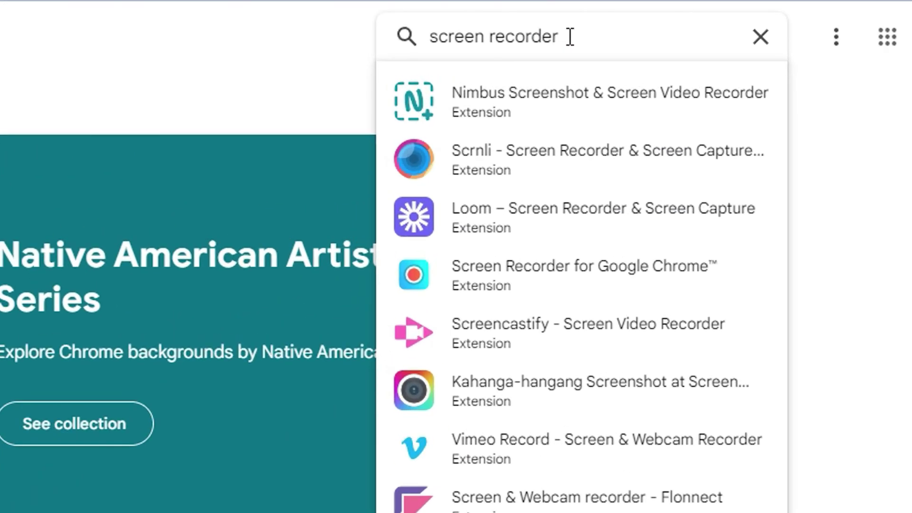
key(Return)
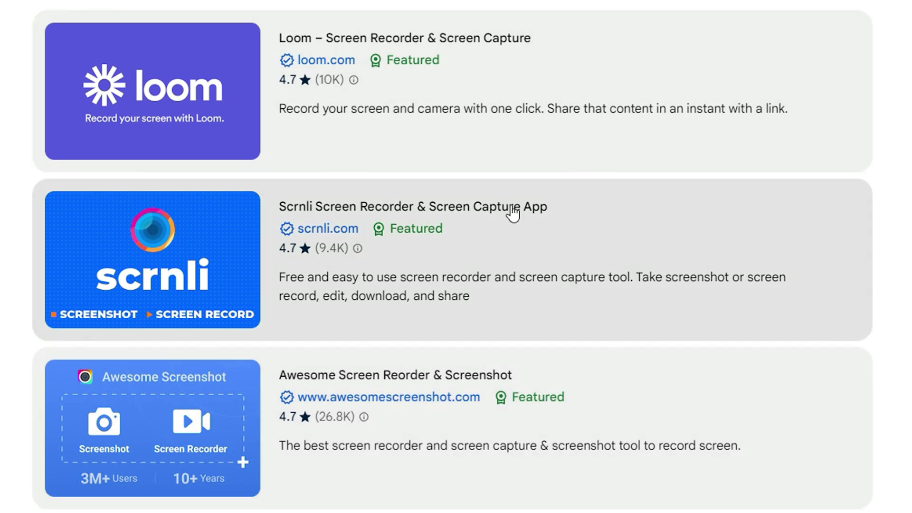
click(512, 209)
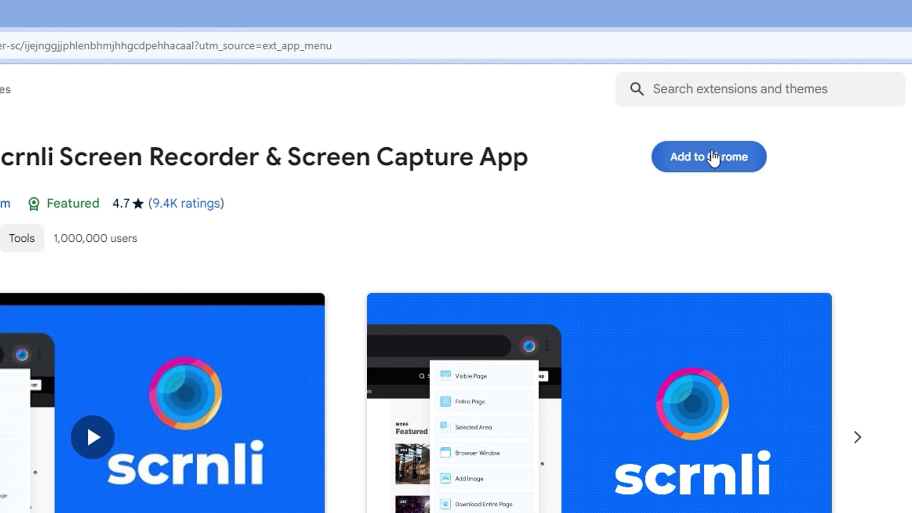
click(711, 151)
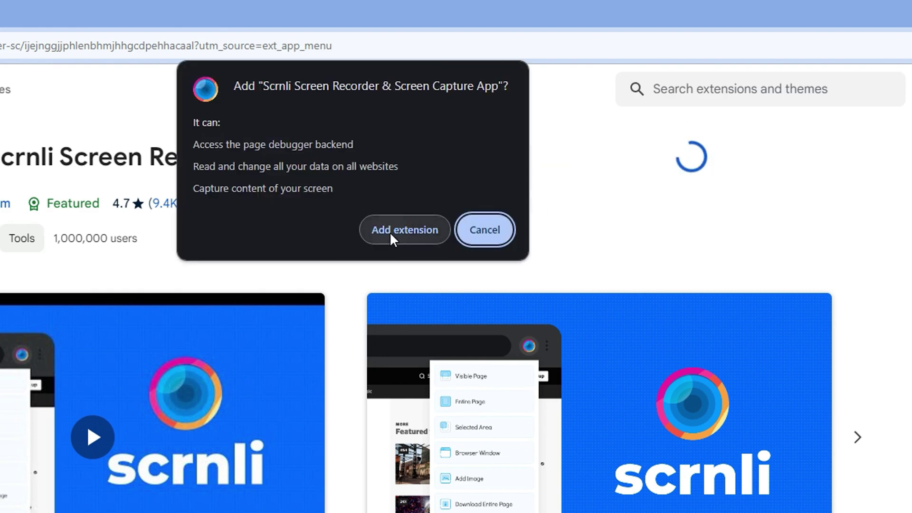
click(390, 233)
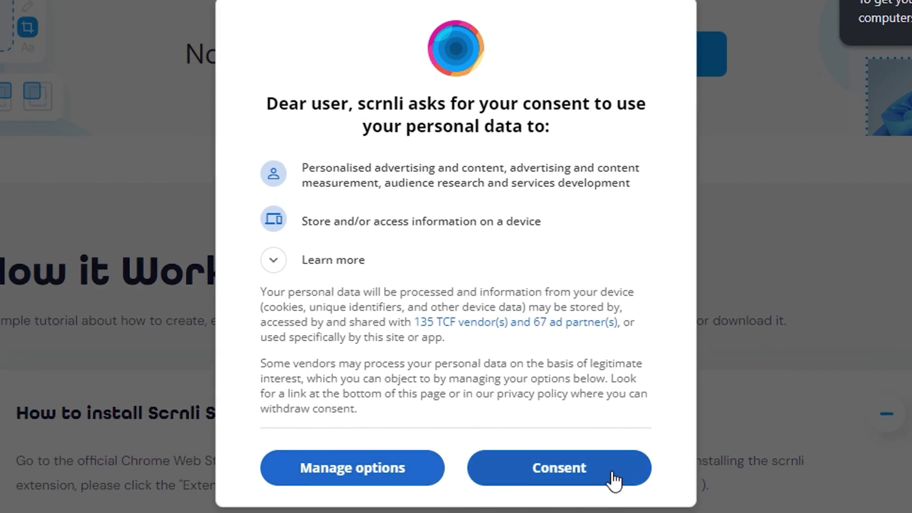
- Consent to Scrnli's data use, close its tutorial tab, and pin Scrnli to the toolbar
click(613, 480)
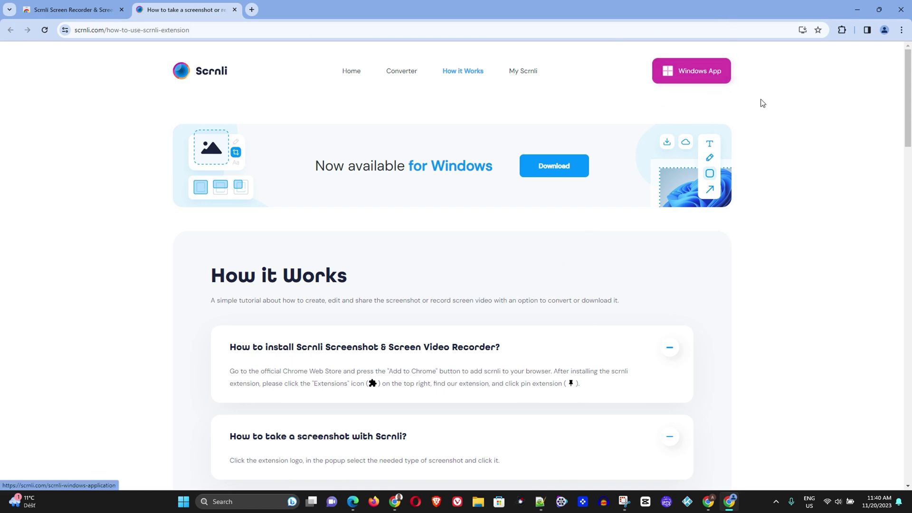
click(235, 10)
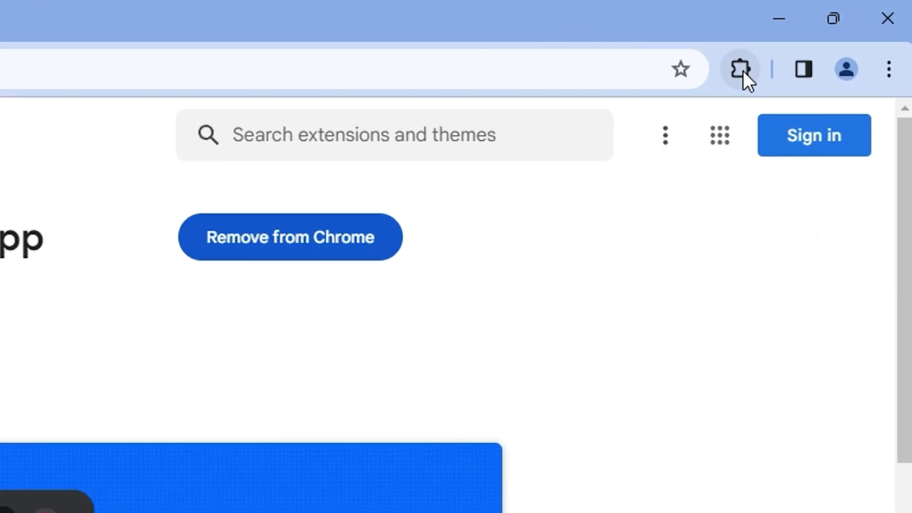
click(741, 69)
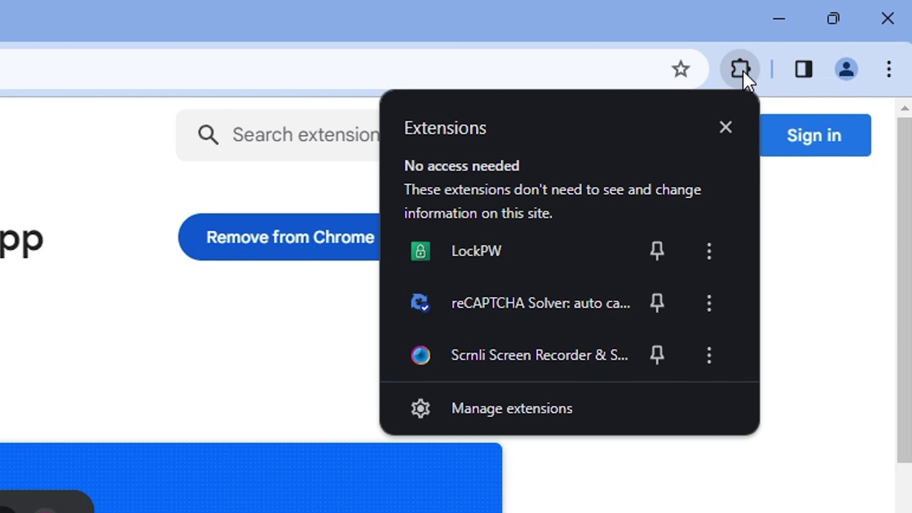
click(657, 355)
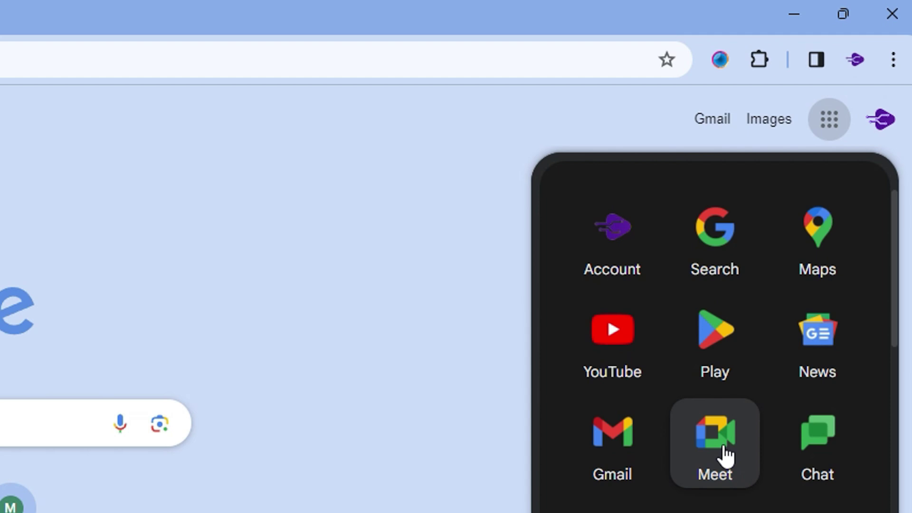
- Open Google Meet, start an instant meeting, and dismiss the Add people dialog
click(725, 456)
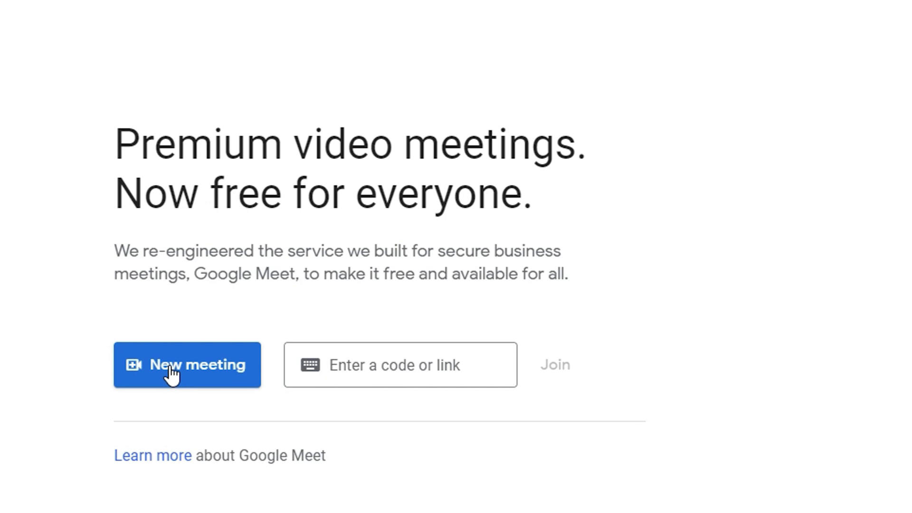
click(172, 374)
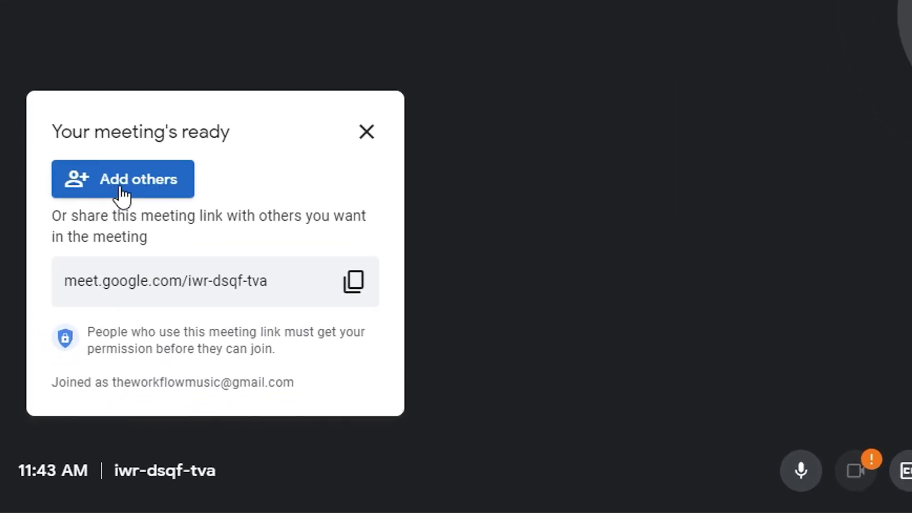
click(97, 175)
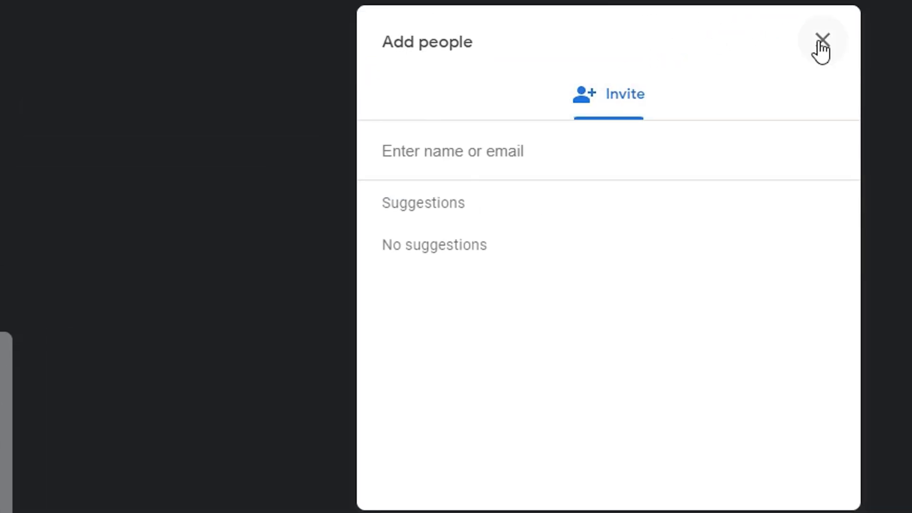
click(835, 41)
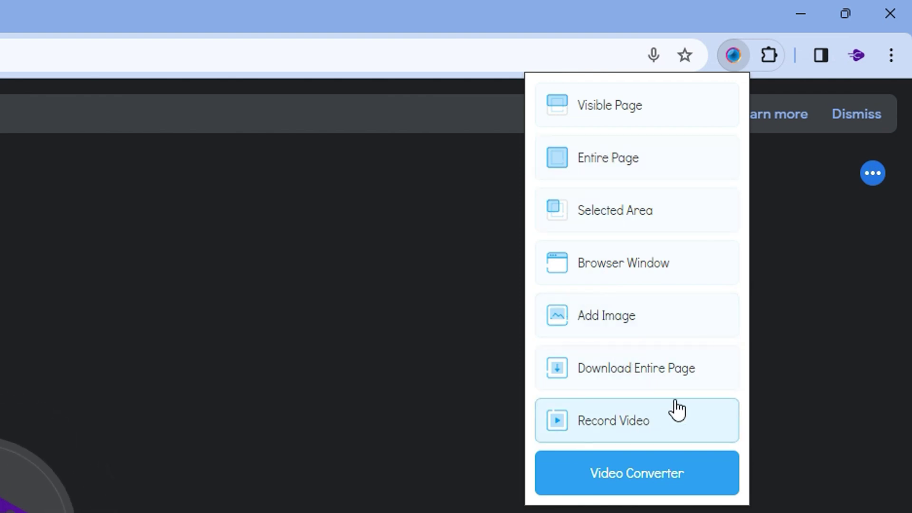
- Start a Scrnli video recording of the Meet browser window with microphone access allowed
click(628, 425)
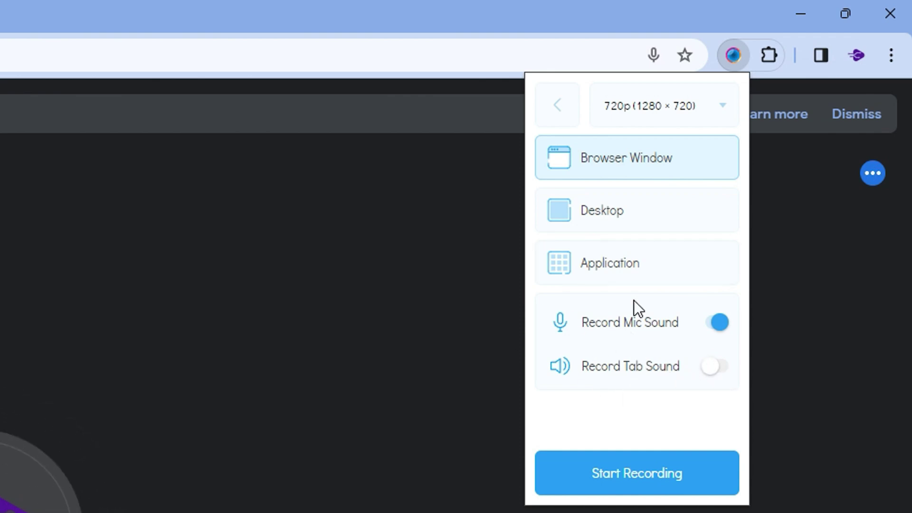
click(637, 473)
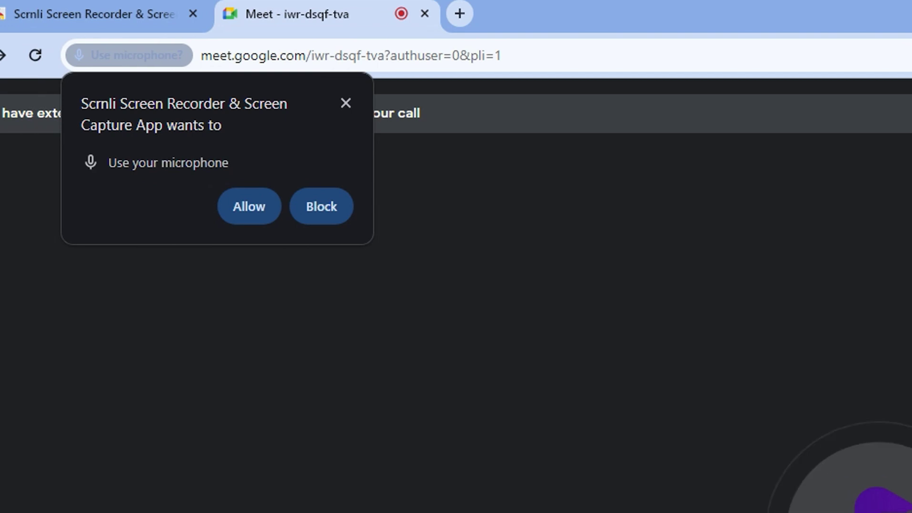
click(244, 211)
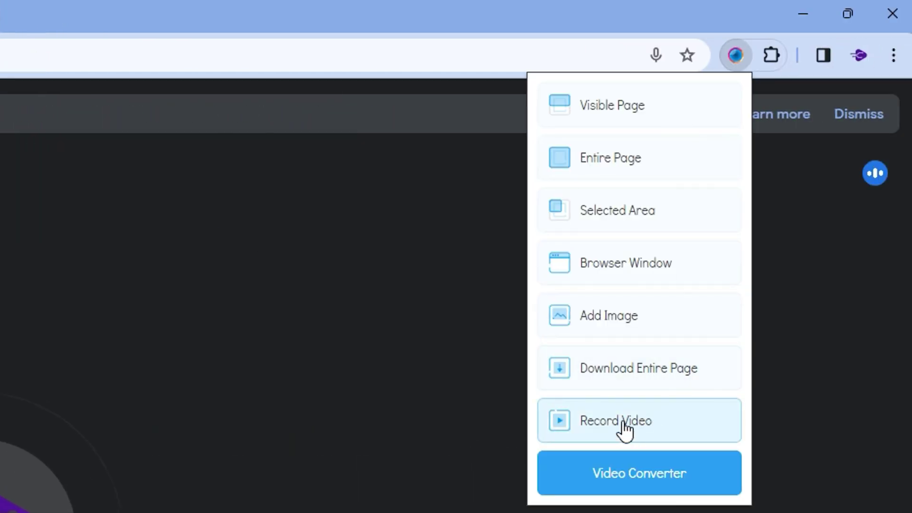
click(622, 421)
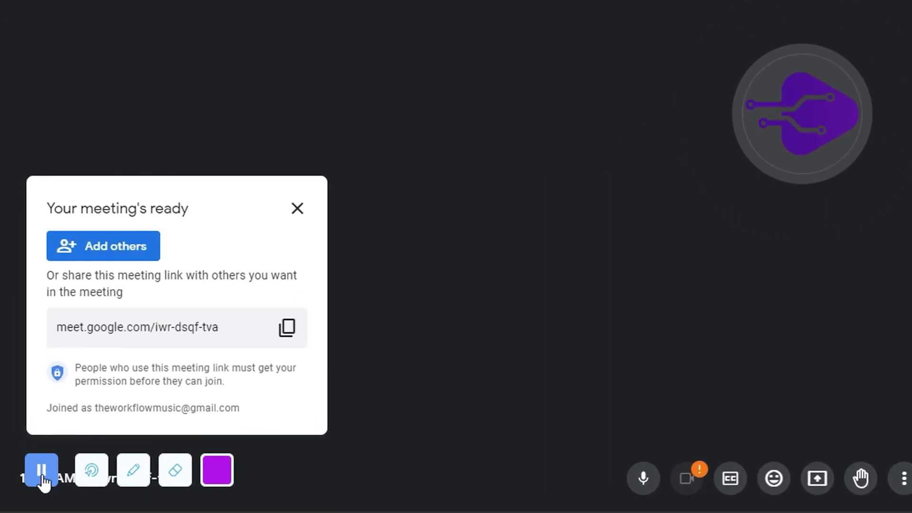
- Pause and resume the recording, then try the laser pointer
click(42, 478)
click(42, 478)
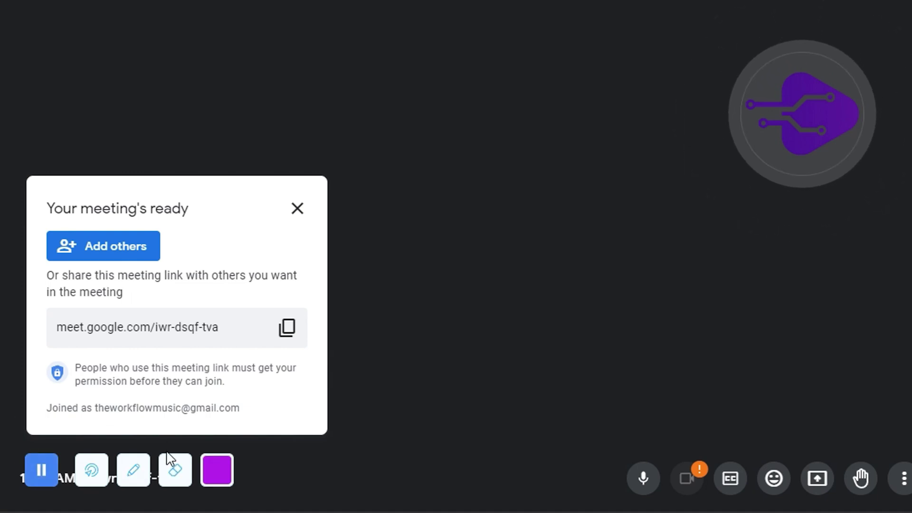
click(91, 470)
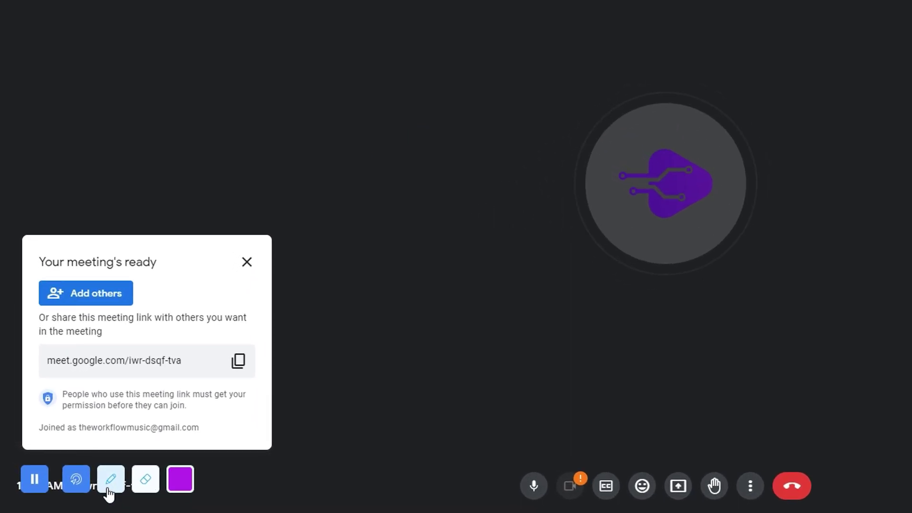
- Draw purple '3' and 'G' strokes at the top left, then erase parts of them
click(109, 487)
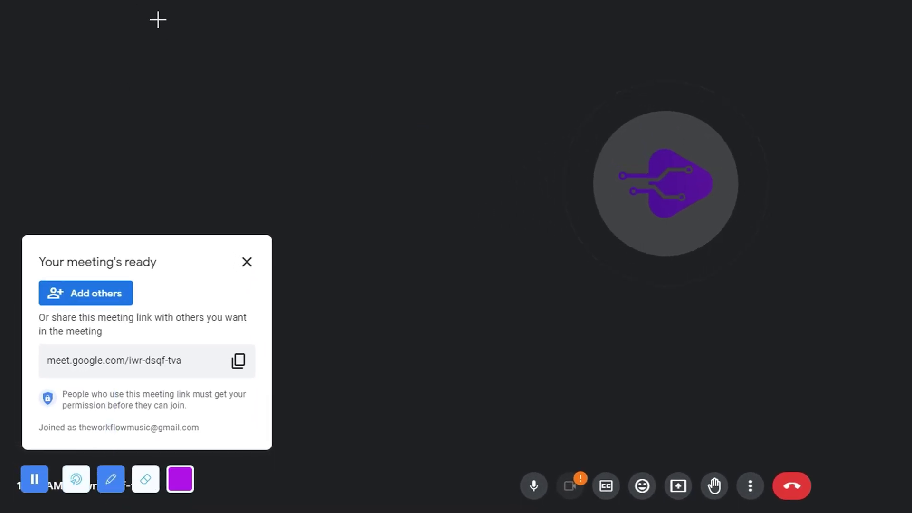
mouse_move(173, 0)
mouse_down()
mouse_move(223, 81)
mouse_move(172, 99)
mouse_up()
drag(256, 0, 380, 47)
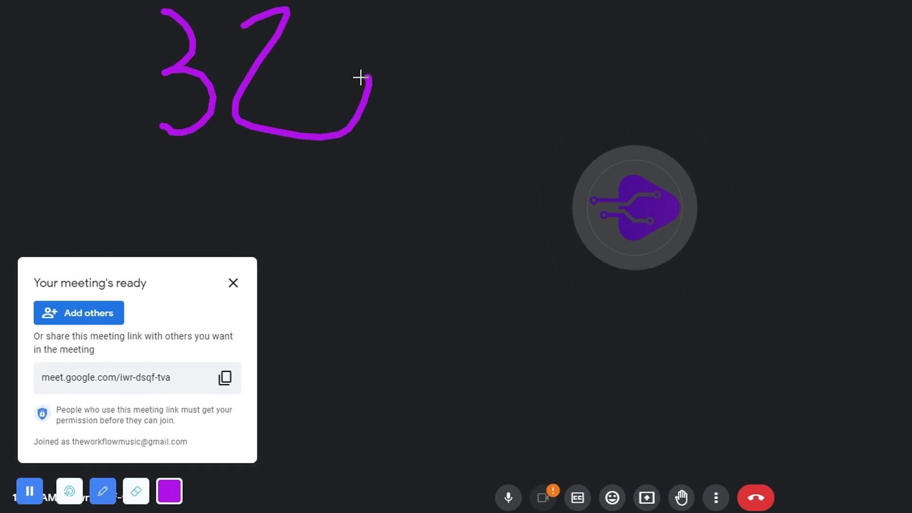
drag(360, 78, 310, 107)
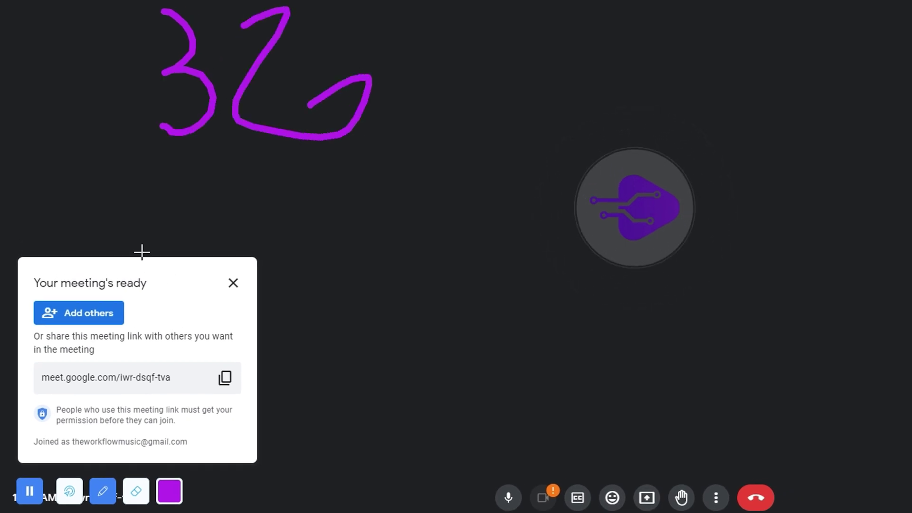
click(137, 494)
mouse_move(212, 106)
mouse_down()
mouse_move(326, 93)
mouse_move(246, 87)
mouse_move(222, 56)
mouse_move(277, 75)
mouse_up()
- Switch the pen colour to yellow and draw a squiggle across the middle
click(169, 491)
click(142, 442)
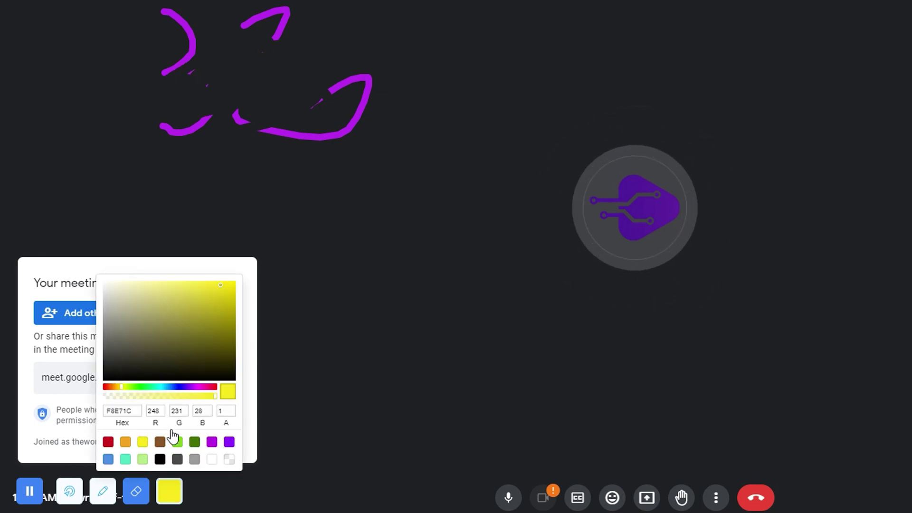
click(103, 491)
mouse_move(371, 243)
mouse_down()
mouse_move(383, 193)
mouse_move(408, 336)
mouse_move(536, 404)
mouse_move(562, 377)
mouse_up()
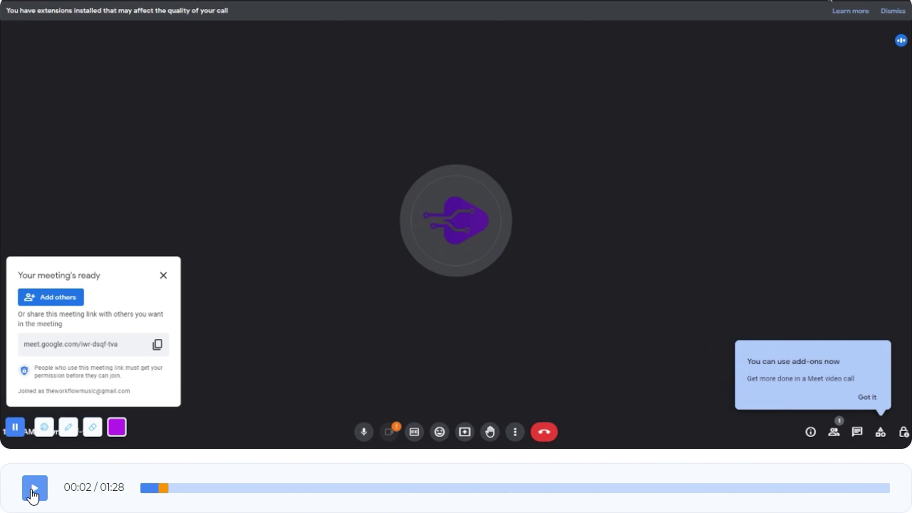
- Play the recording preview and pause it at 00:09
click(32, 494)
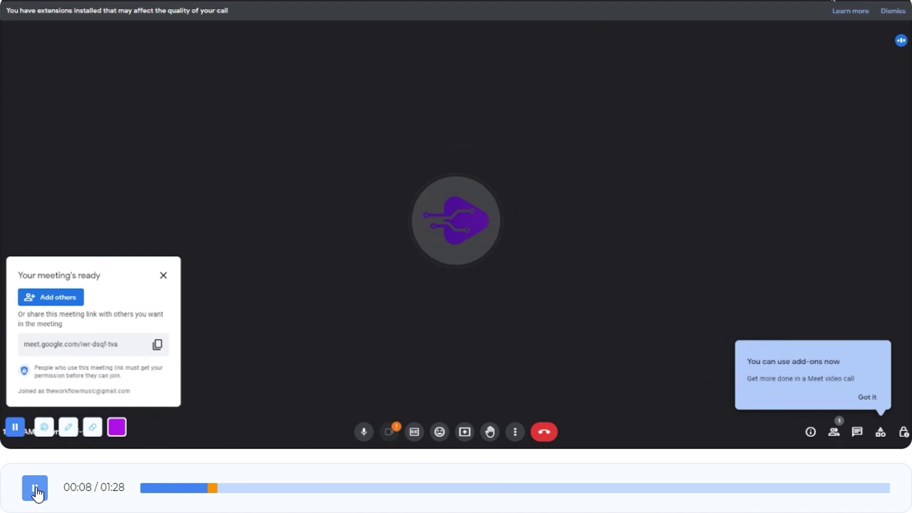
click(35, 489)
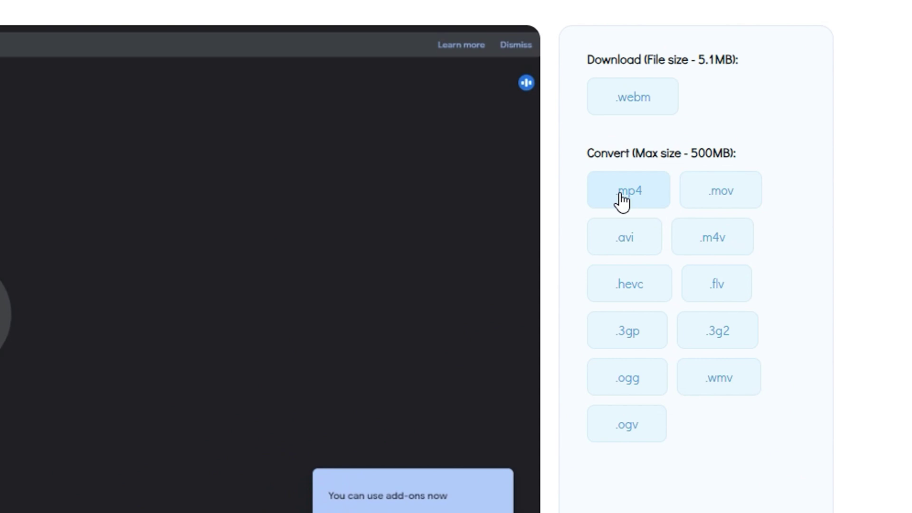
- Convert the recording to .mp4 and open the downloaded file once in VLC media player
click(634, 202)
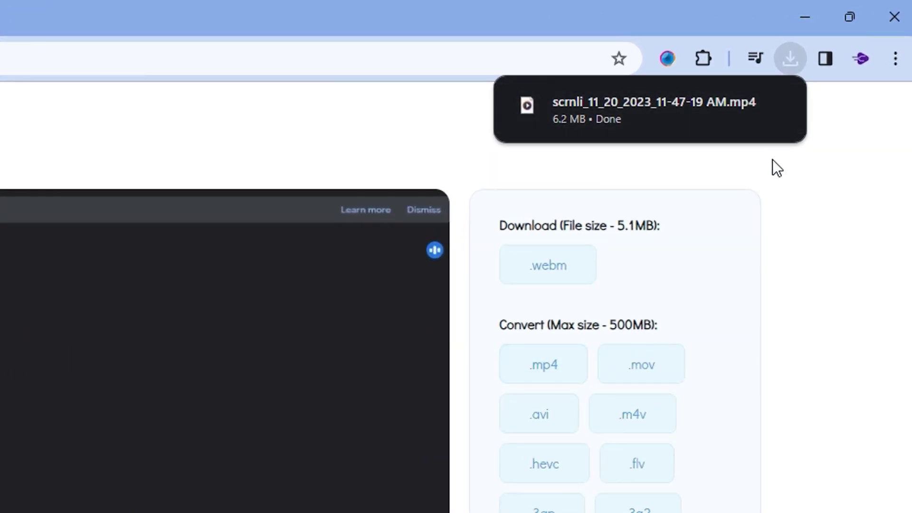
mouse_move(650, 132)
click(570, 109)
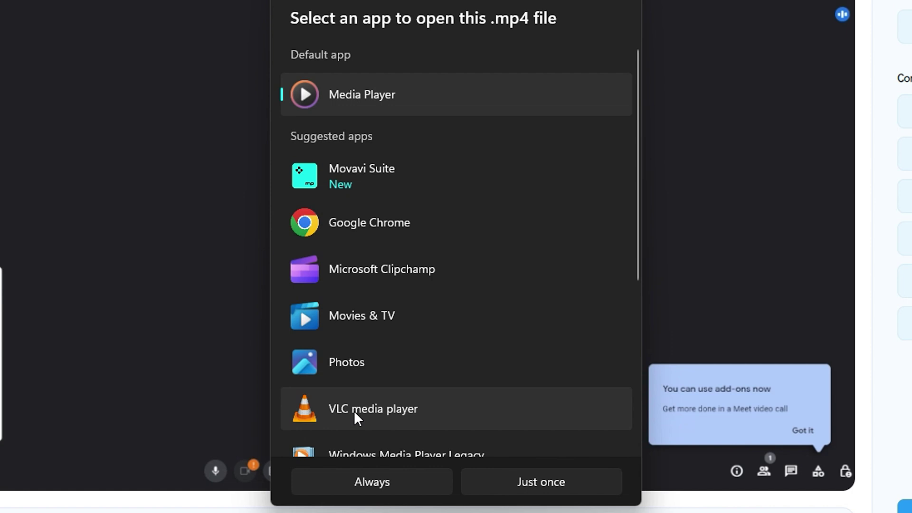
click(355, 411)
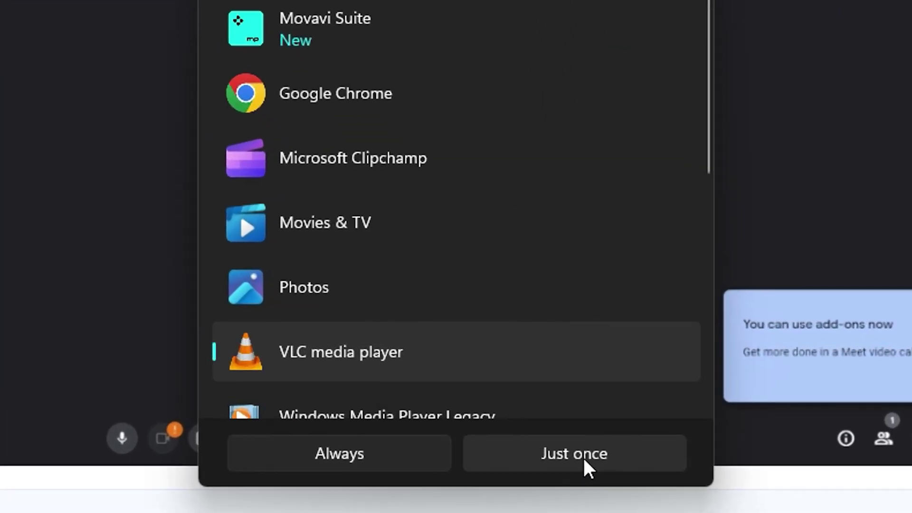
click(520, 407)
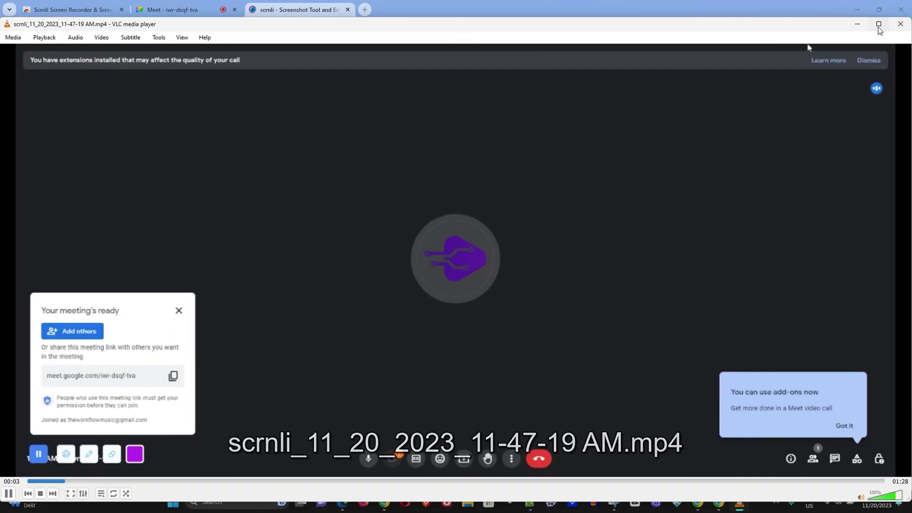
- Maximize VLC, jump ahead to about 00:46 on the seek bar, and pause
double_click(799, 23)
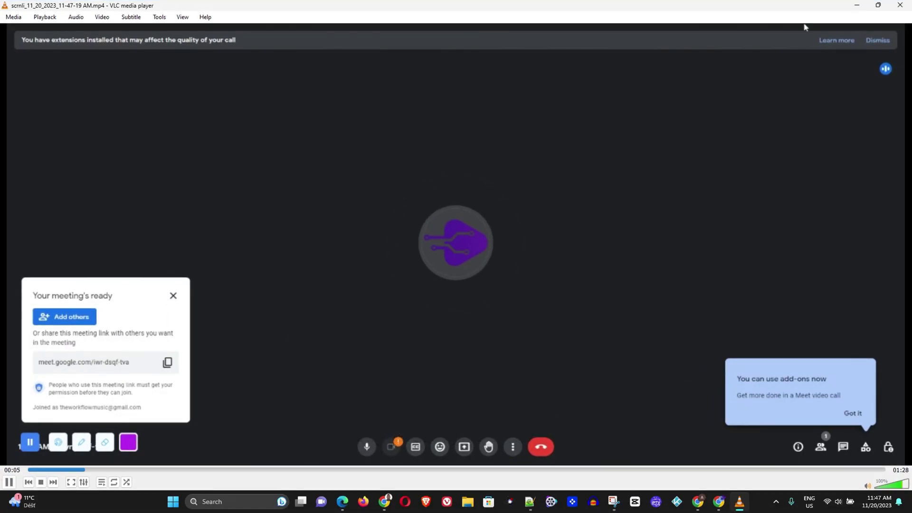
click(243, 469)
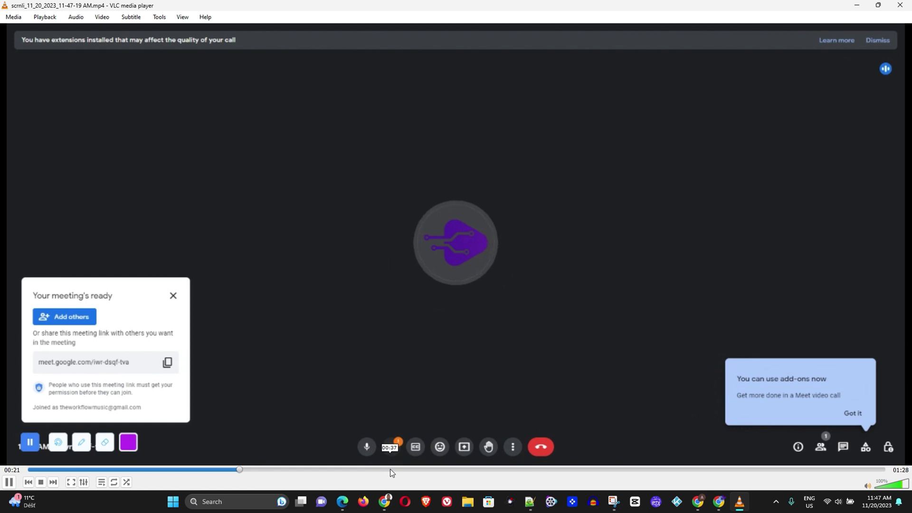
click(461, 470)
key(space)
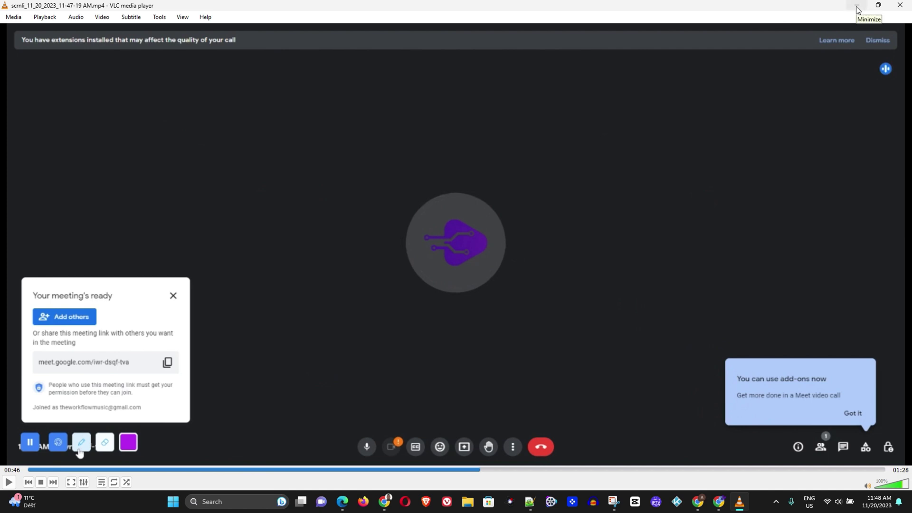
- Minimize VLC to return to Scrnli's video editor in Chrome
click(857, 9)
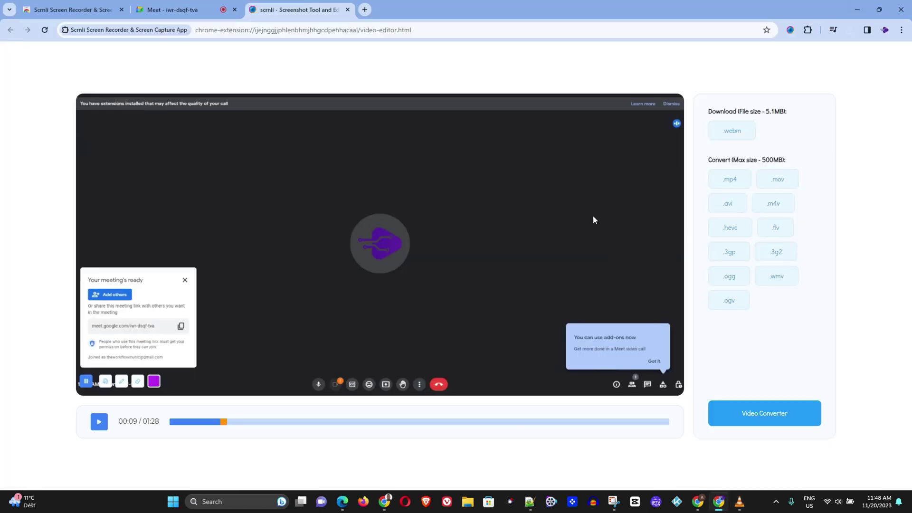